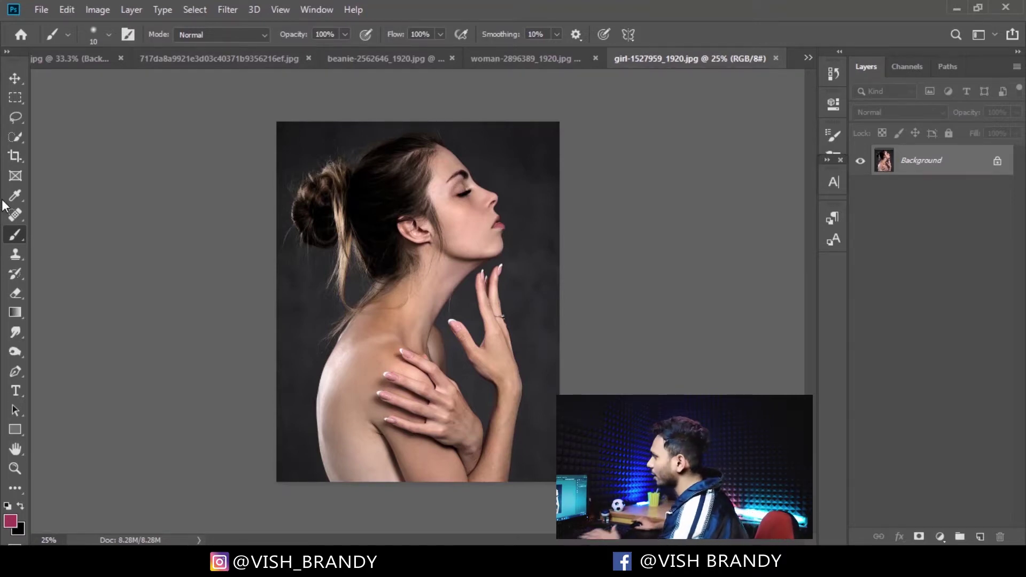
- Paint a Quick Selection over the woman's head, neck, torso and raised hand
click(16, 135)
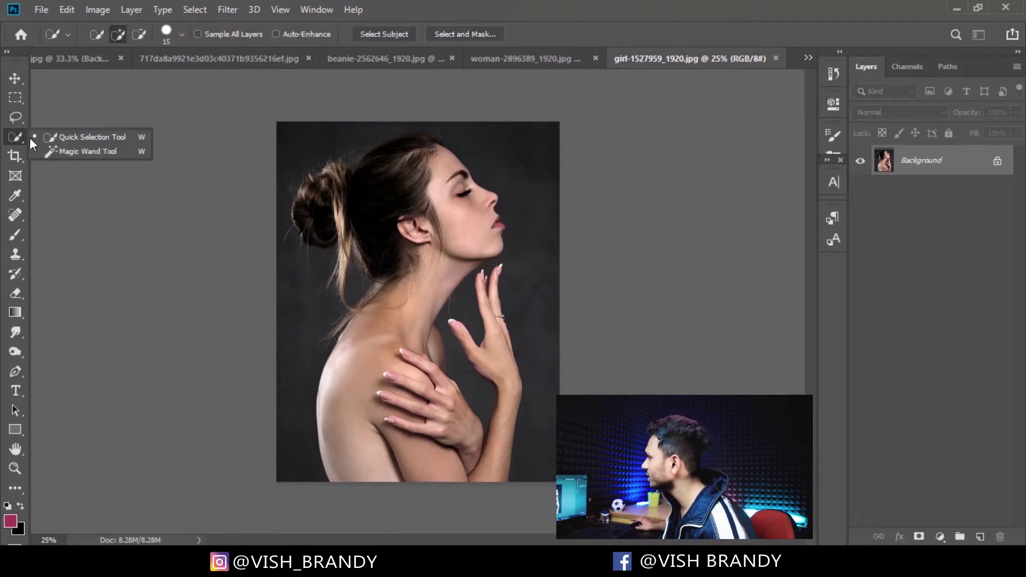
click(85, 137)
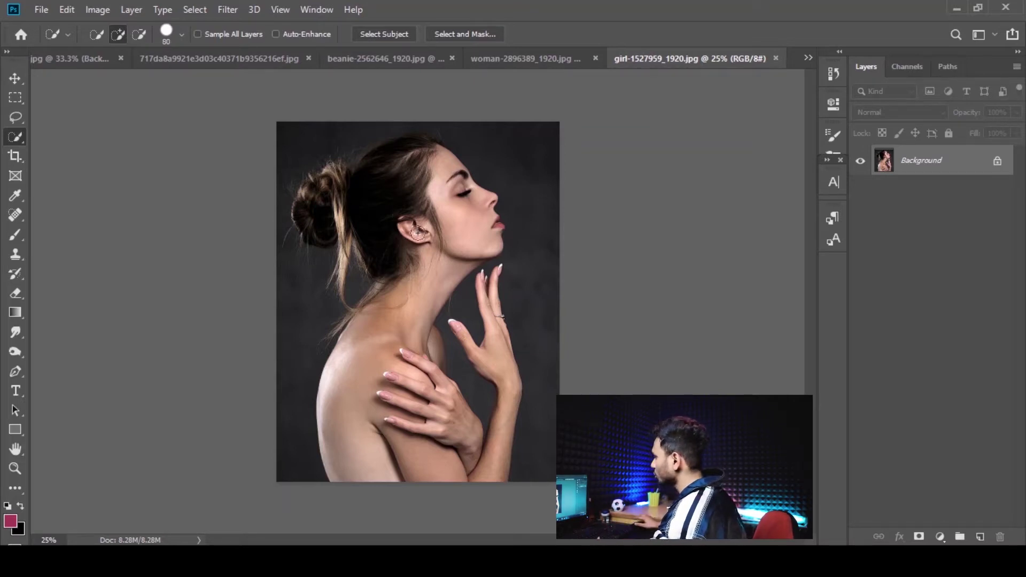
drag(342, 198, 439, 443)
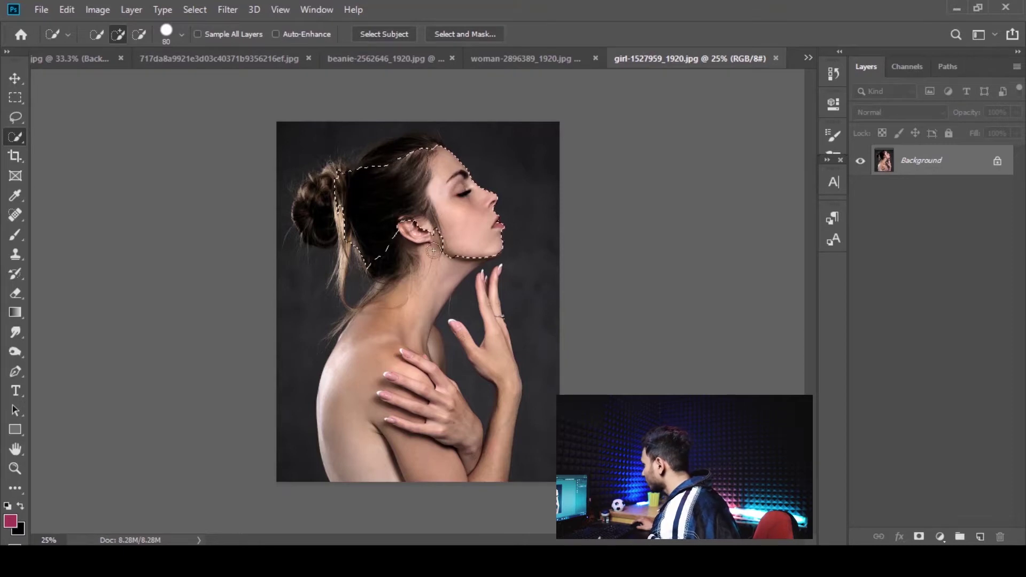
drag(465, 469, 484, 354)
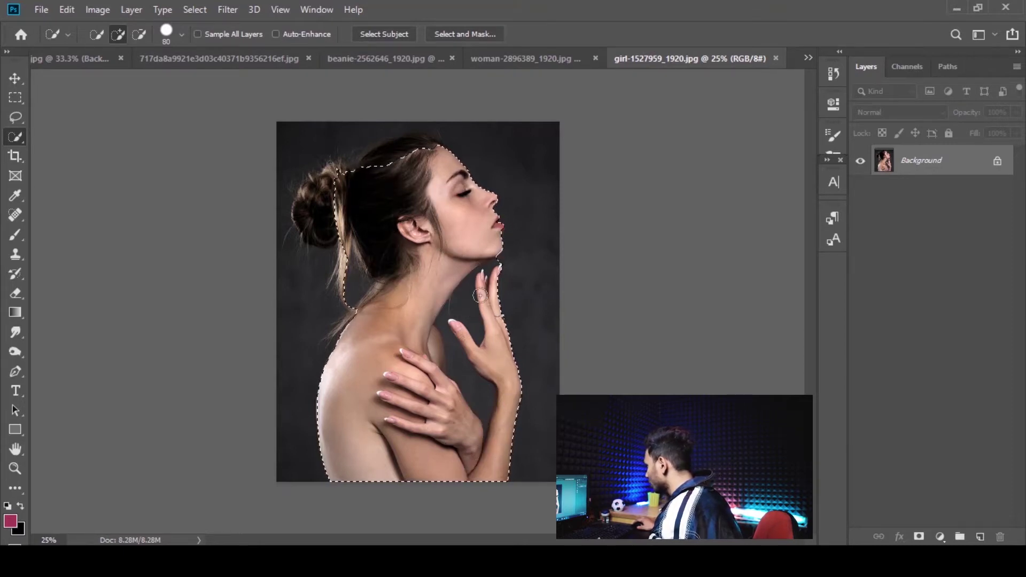
- Subtract the dark neck-to-hand gap and add the hair bun to the selection
key(alt)
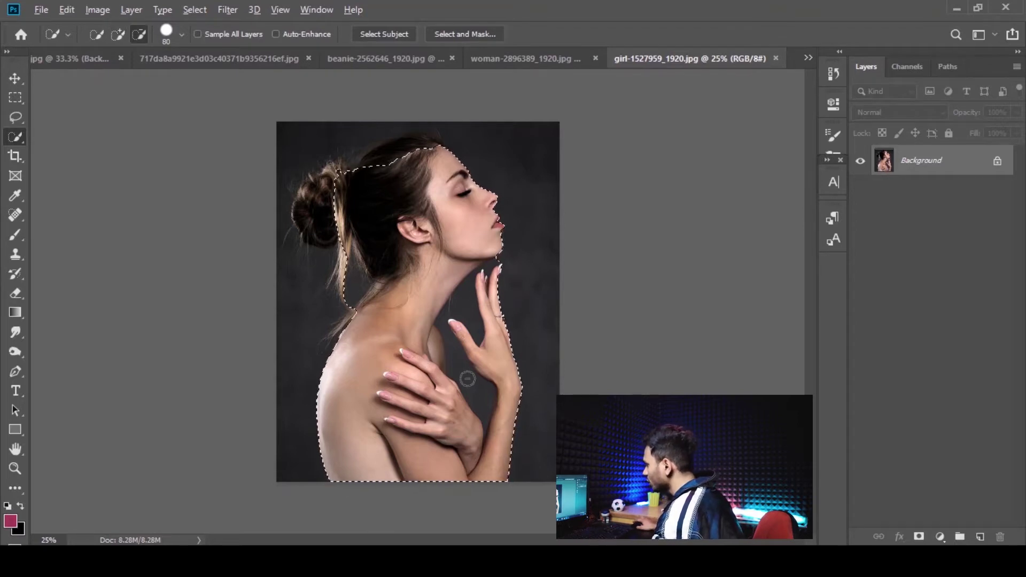
drag(458, 366, 476, 423)
drag(463, 303, 469, 305)
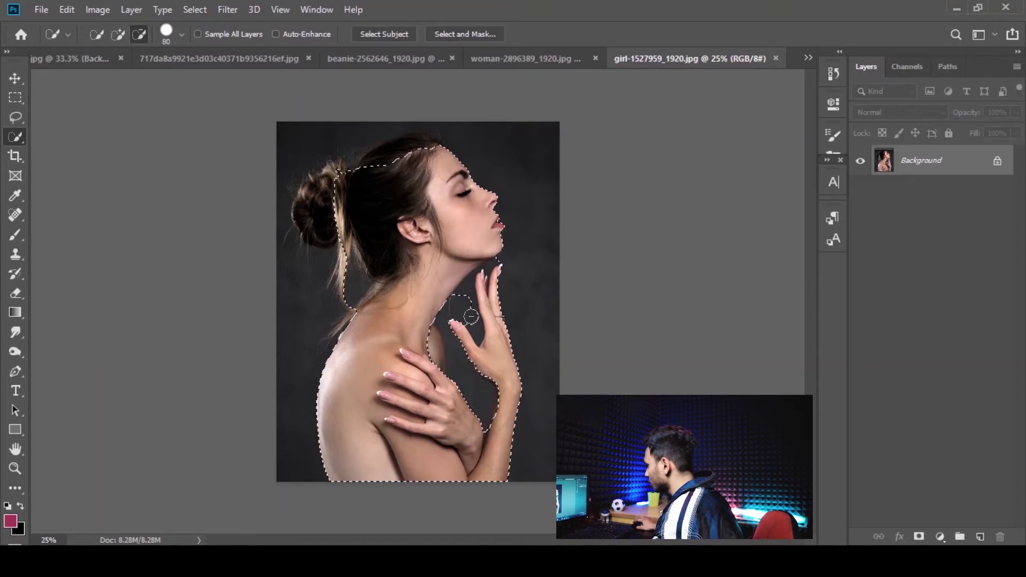
drag(326, 177, 289, 243)
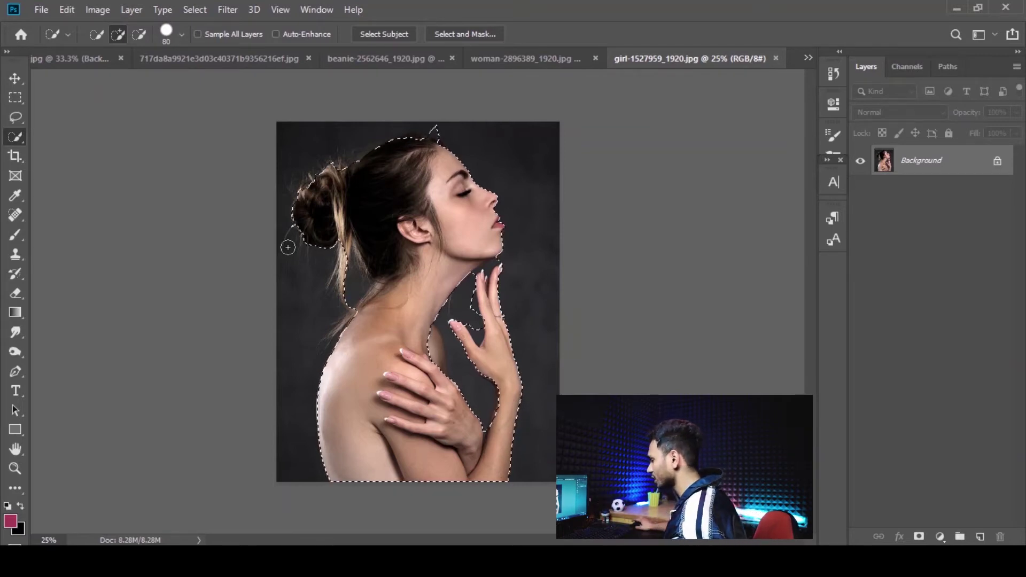
click(195, 9)
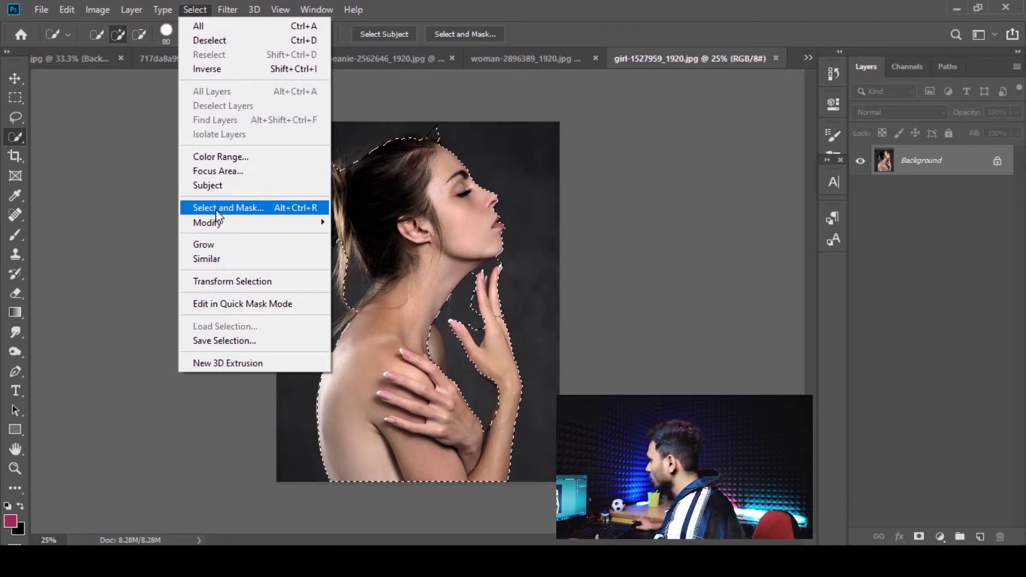
- Enter Select and Mask at 50% zoom and refine the hair edge behind the neck
click(234, 213)
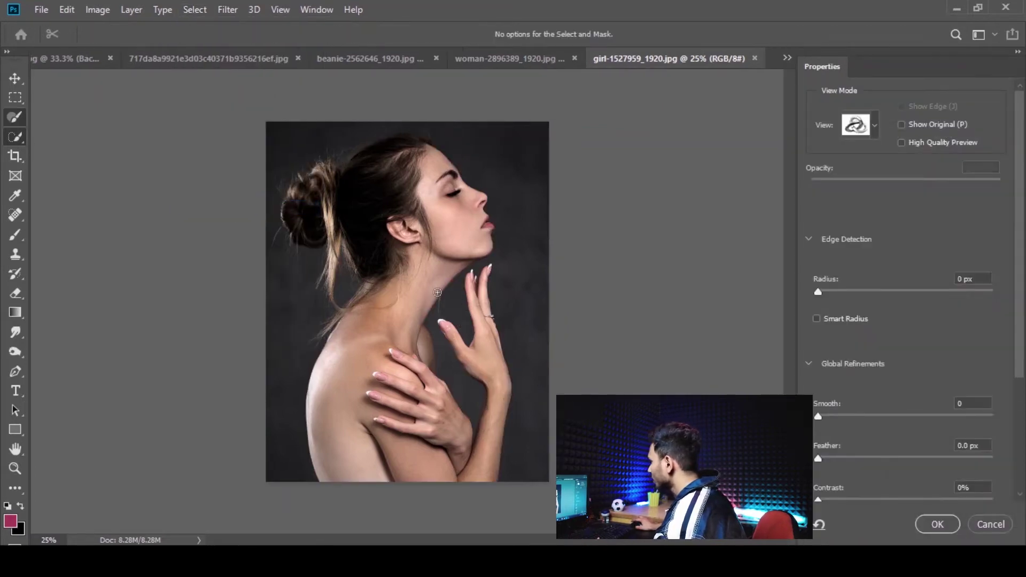
key(ctrl+plus)
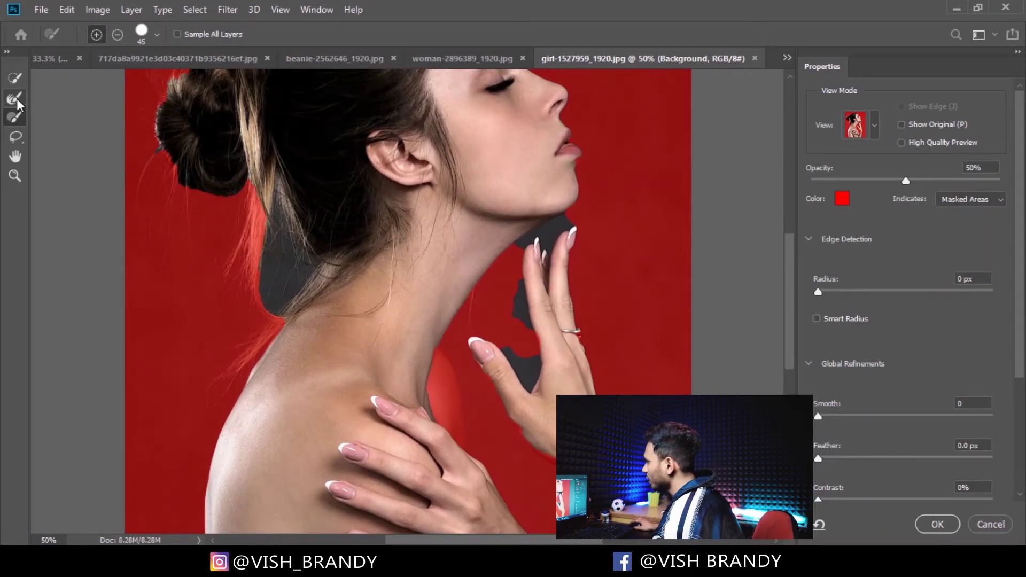
click(12, 102)
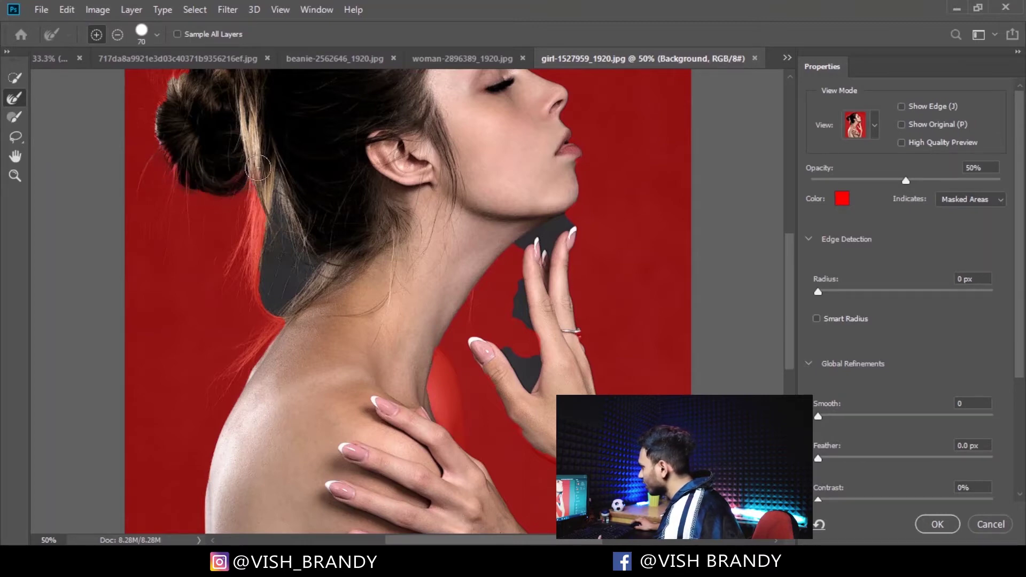
drag(276, 198, 295, 257)
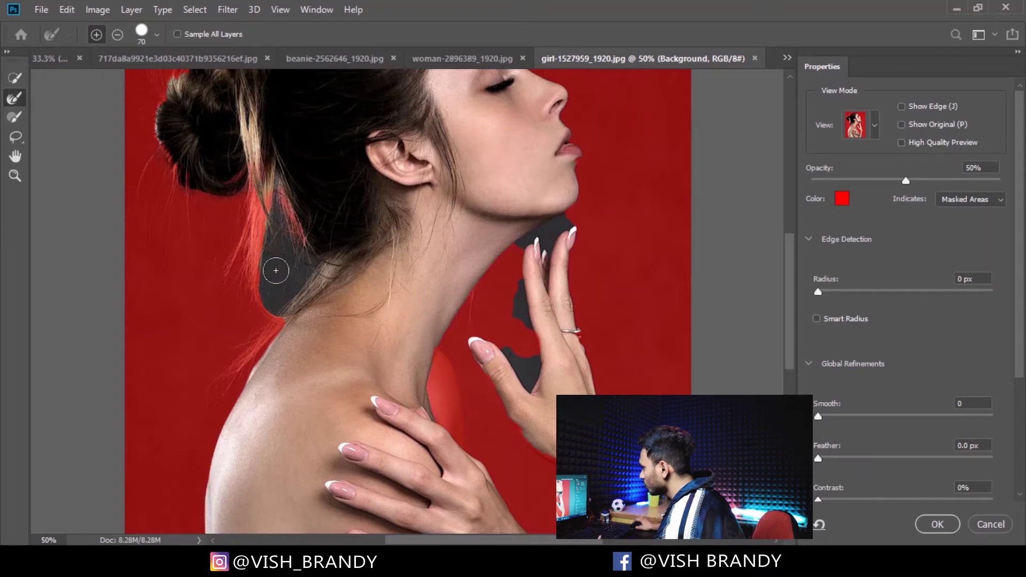
scroll(274, 283, up, 3)
click(15, 116)
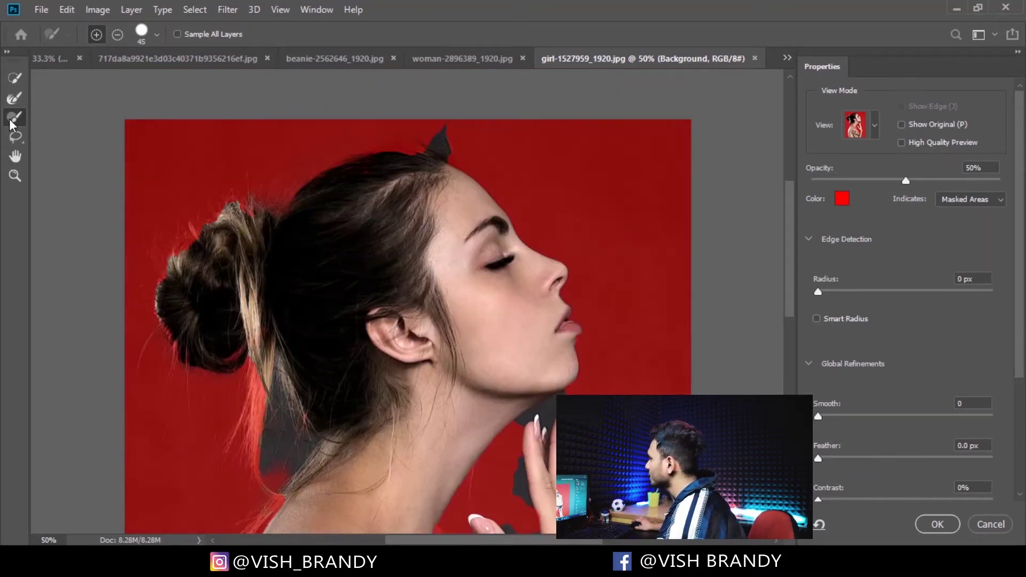
- Soften the brush to 16% hardness and paint the hair bun edges into the mask
click(157, 35)
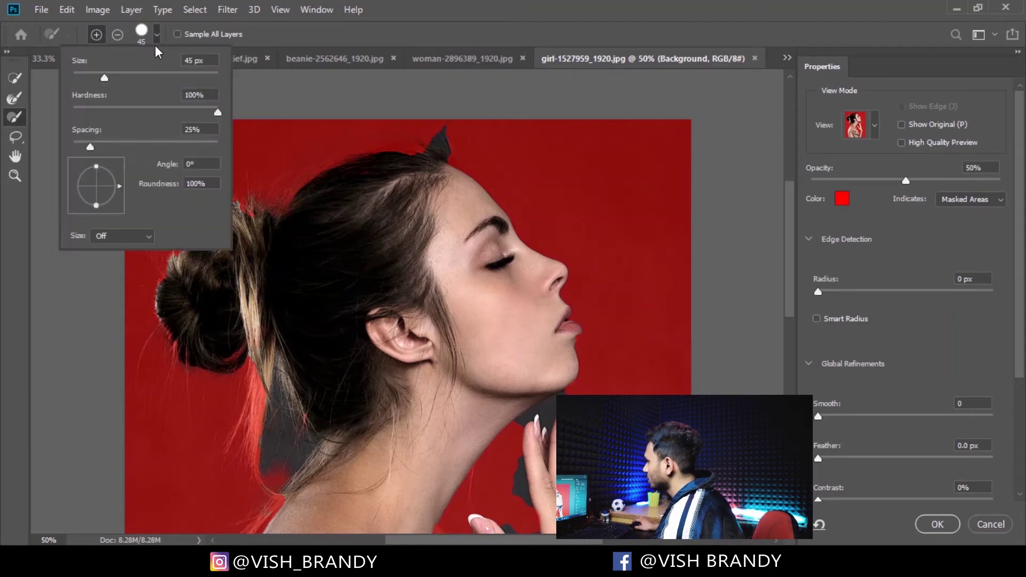
click(95, 107)
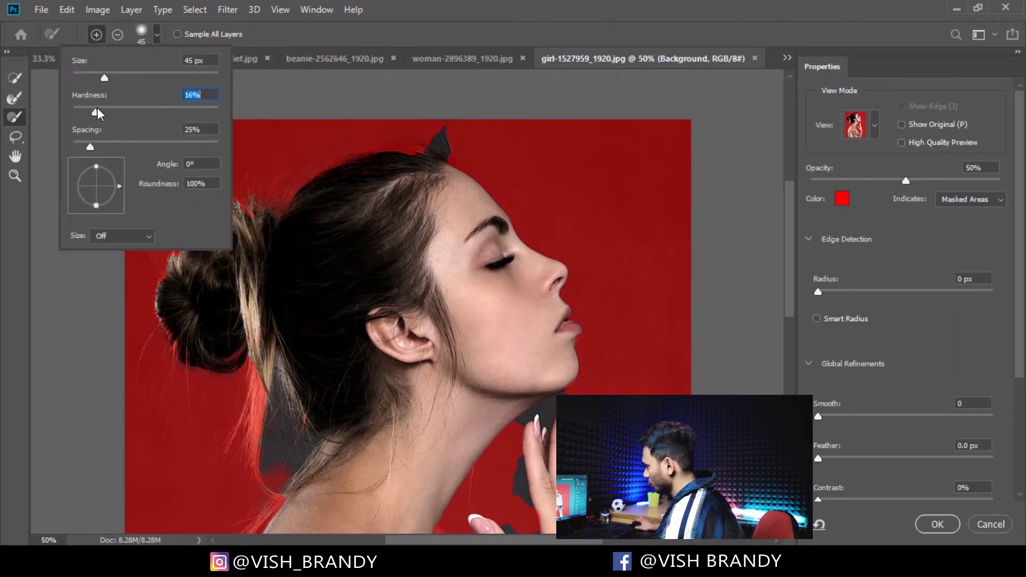
click(152, 32)
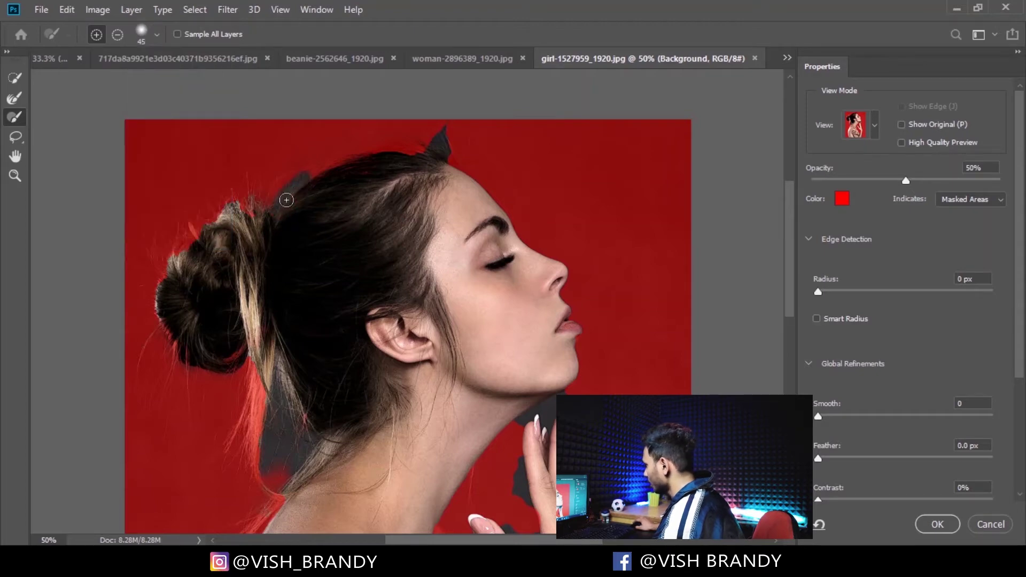
drag(259, 210, 394, 154)
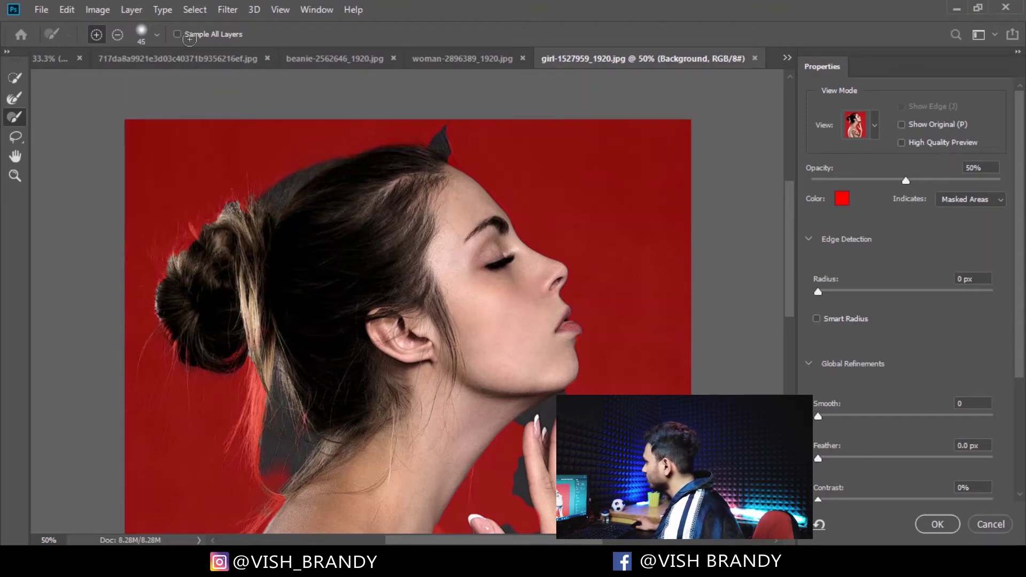
click(119, 35)
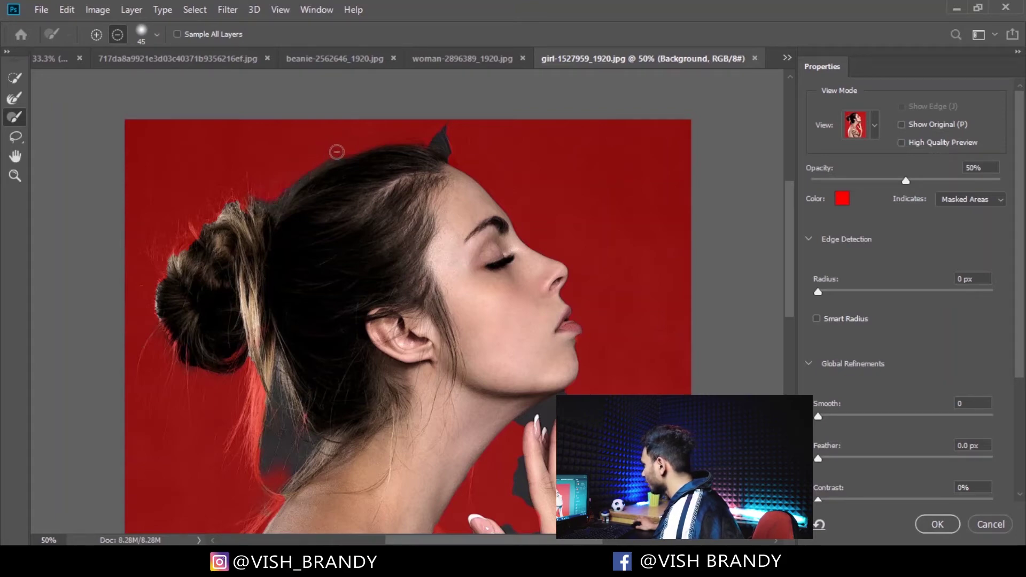
click(97, 36)
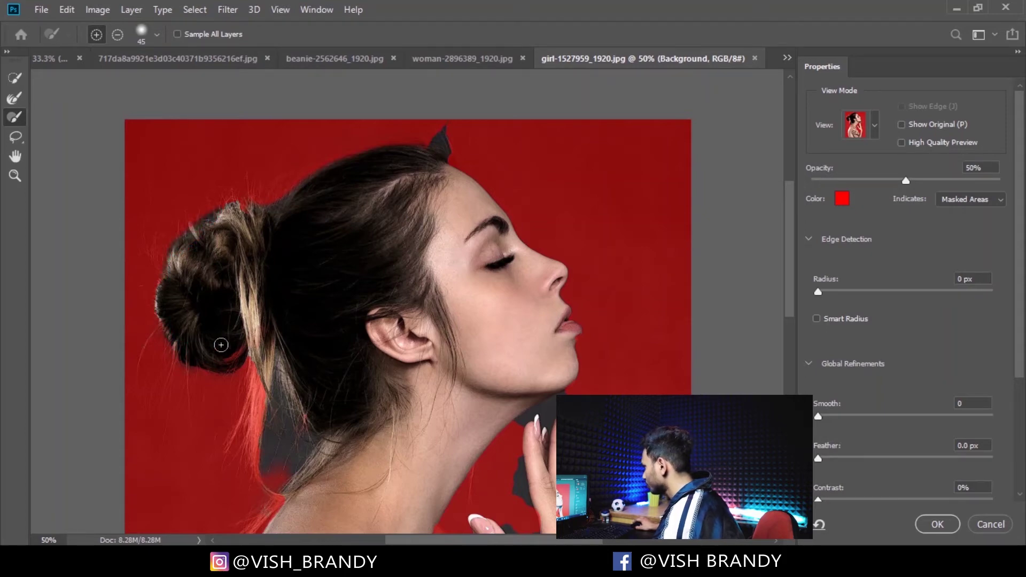
scroll(503, 286, down, 5)
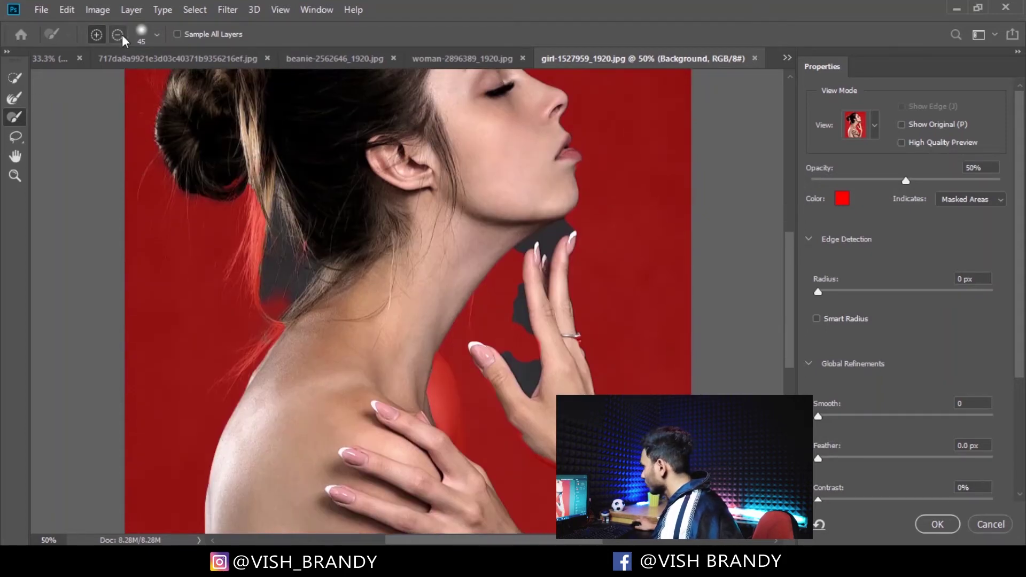
- Subtract the grey backdrop patches near the chin, fingers and neck with Quick Selection
click(8, 81)
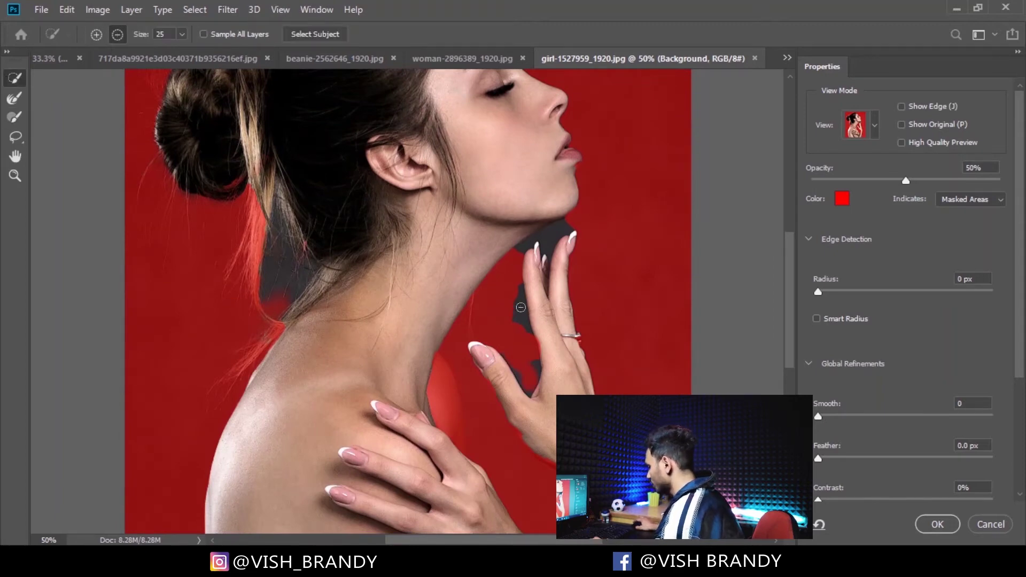
click(118, 36)
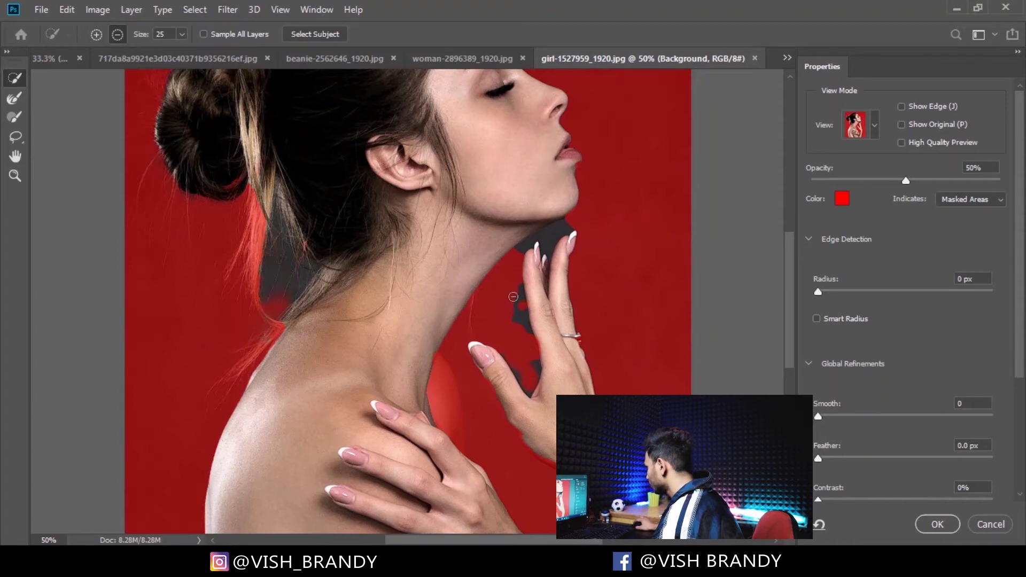
click(513, 296)
drag(281, 219, 290, 377)
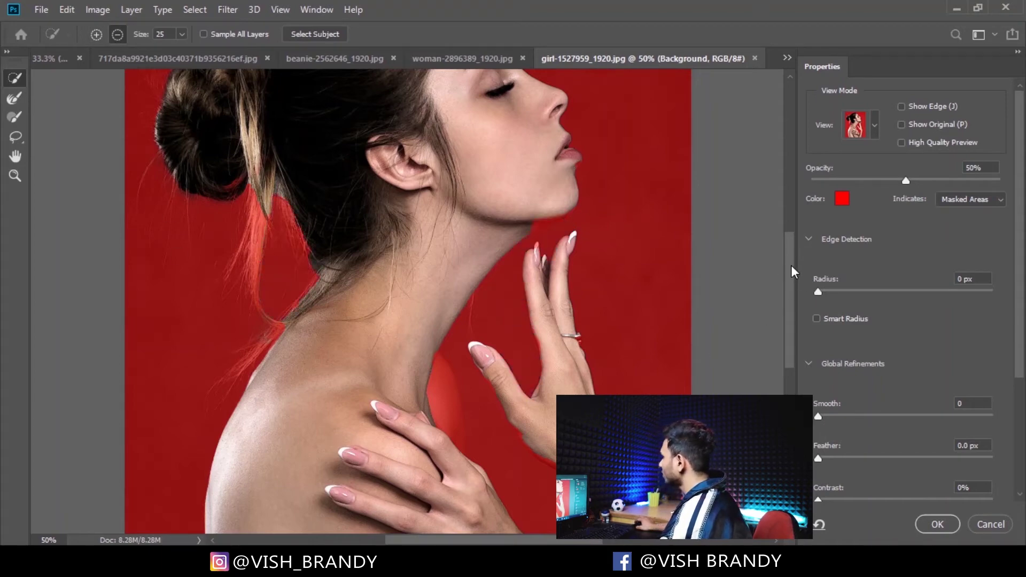
drag(791, 266, 793, 320)
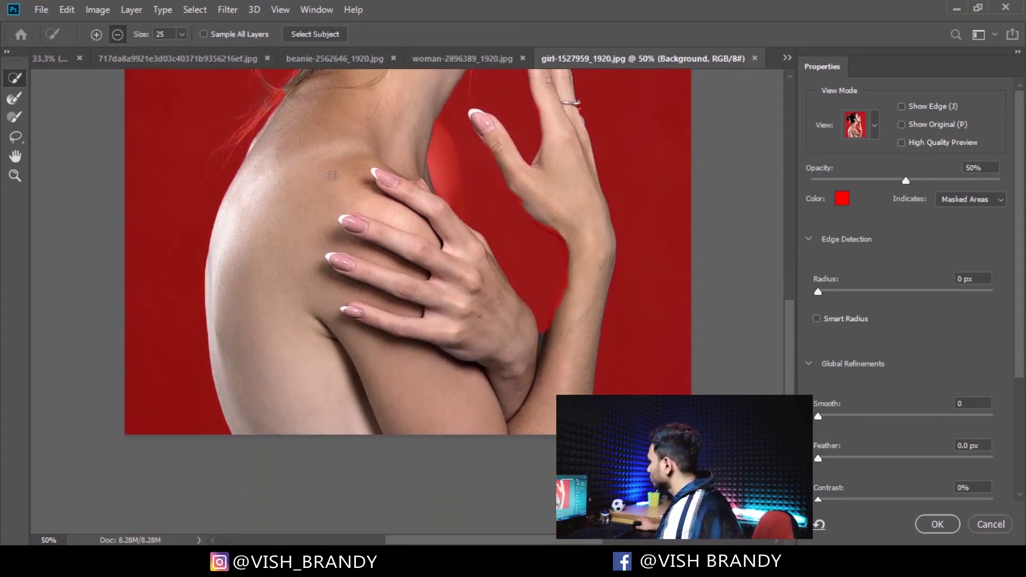
- Re-add the over-removed area beside the neck and subtract the remaining grey patch
click(97, 34)
drag(442, 136, 453, 181)
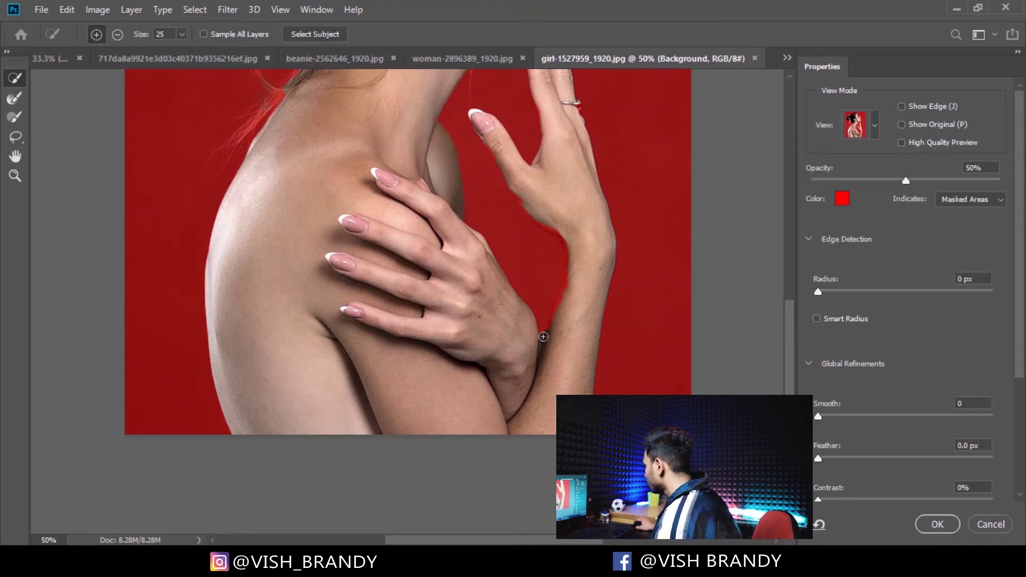
click(118, 34)
drag(790, 353, 789, 301)
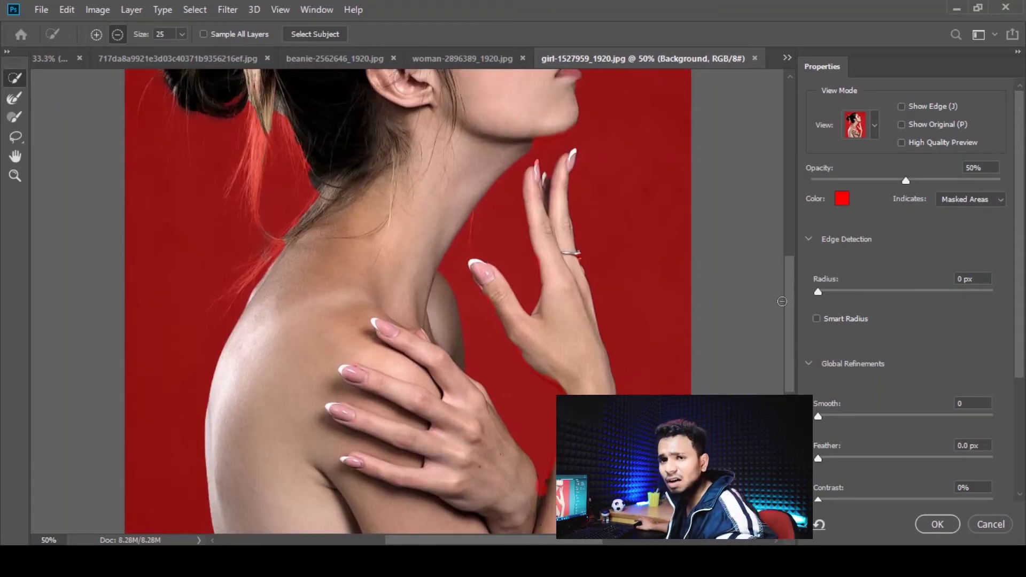
click(11, 123)
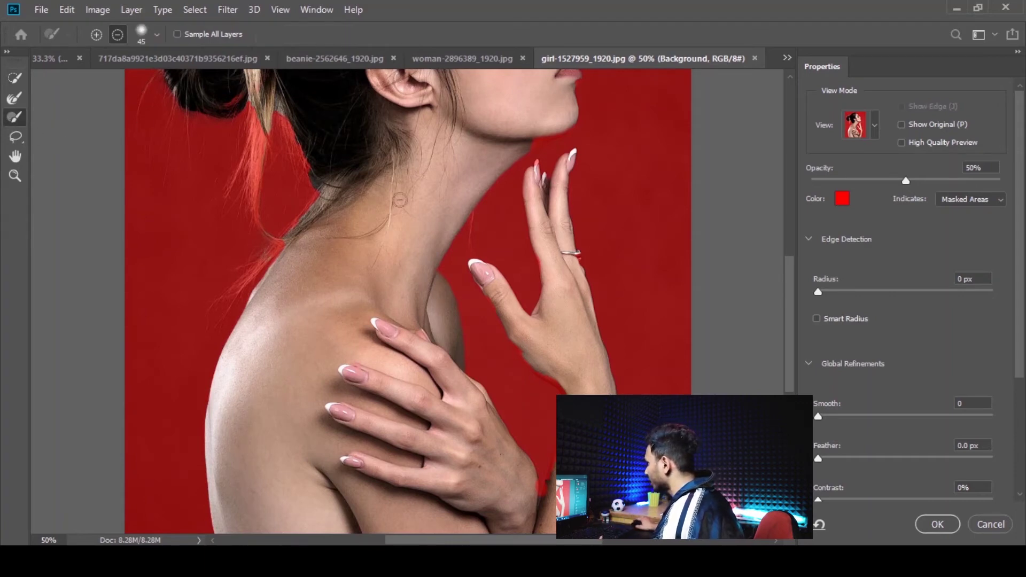
- Finish refining the edges, zoom out, and apply the Select and Mask result
drag(795, 271, 795, 302)
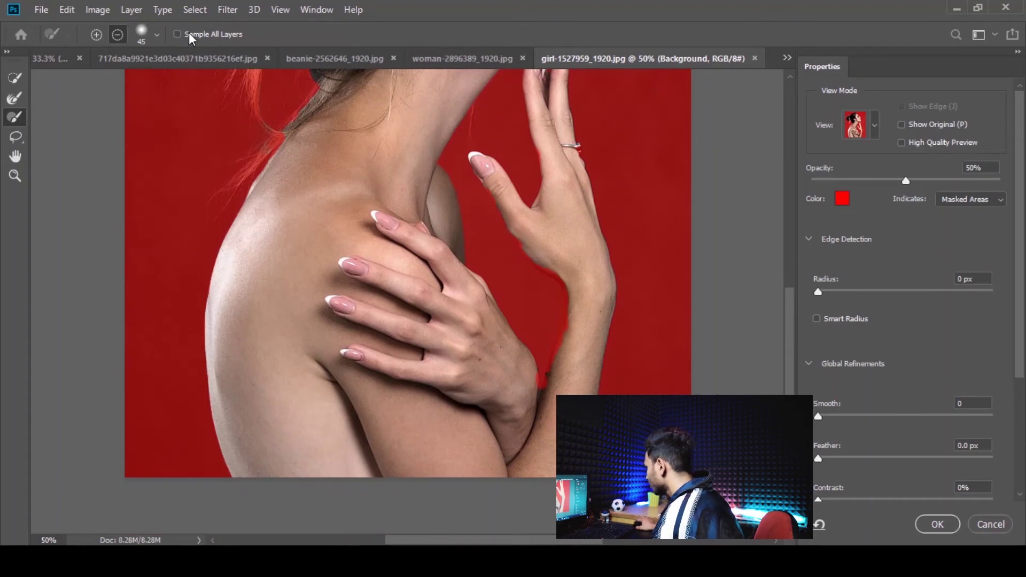
click(96, 35)
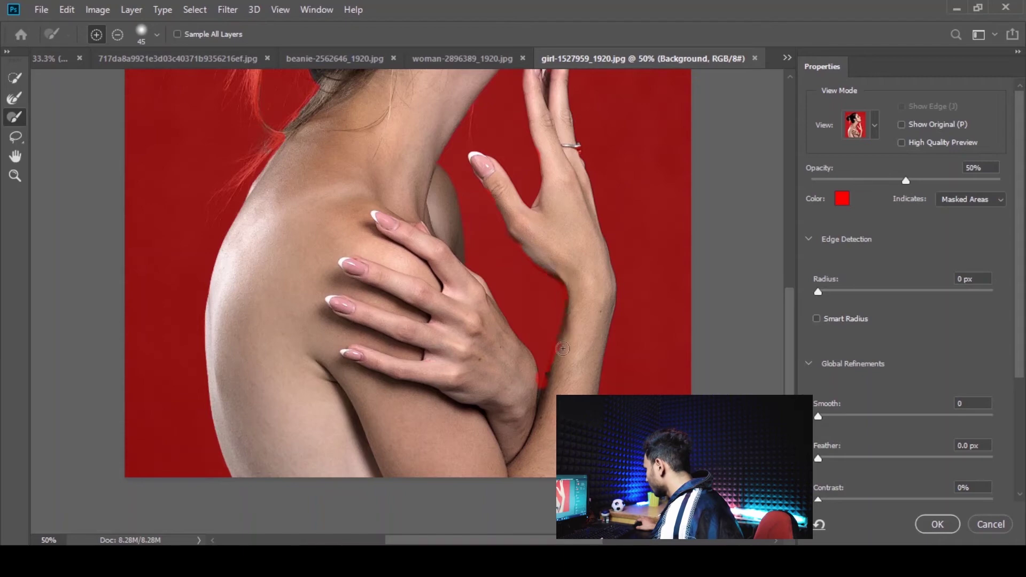
scroll(543, 420, up, 5)
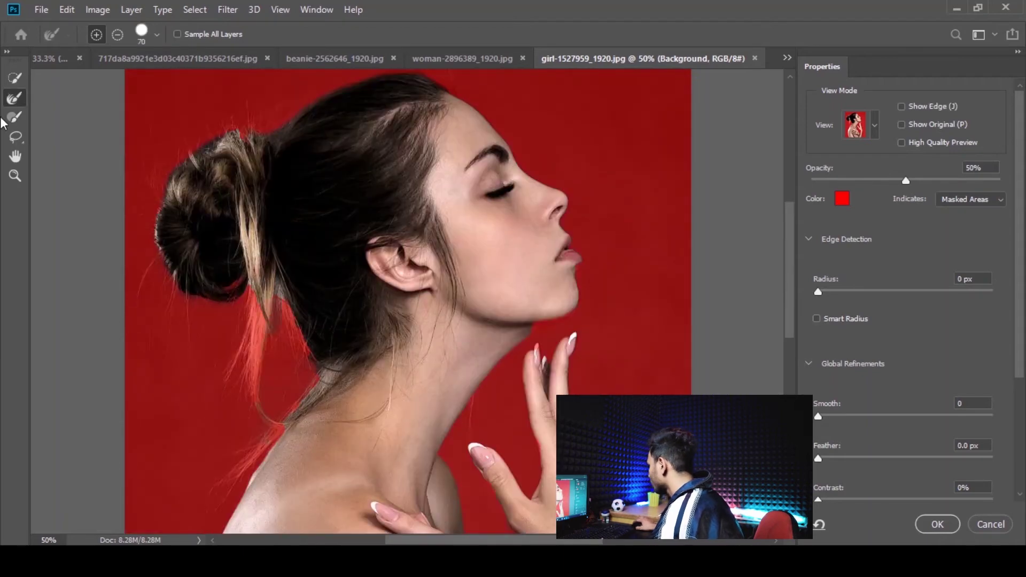
key(ctrl+minus)
scroll(1010, 305, down, 2)
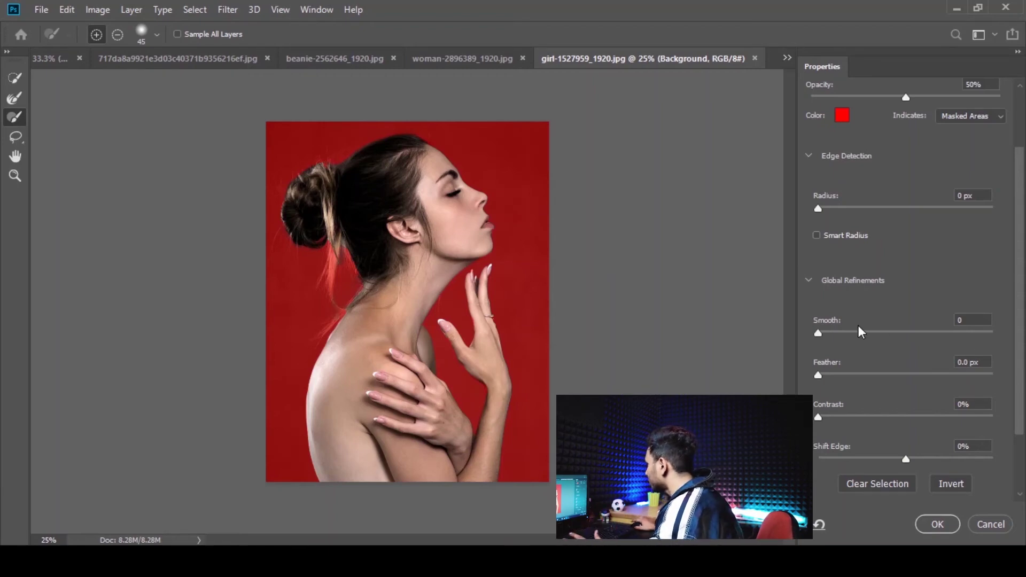
click(938, 525)
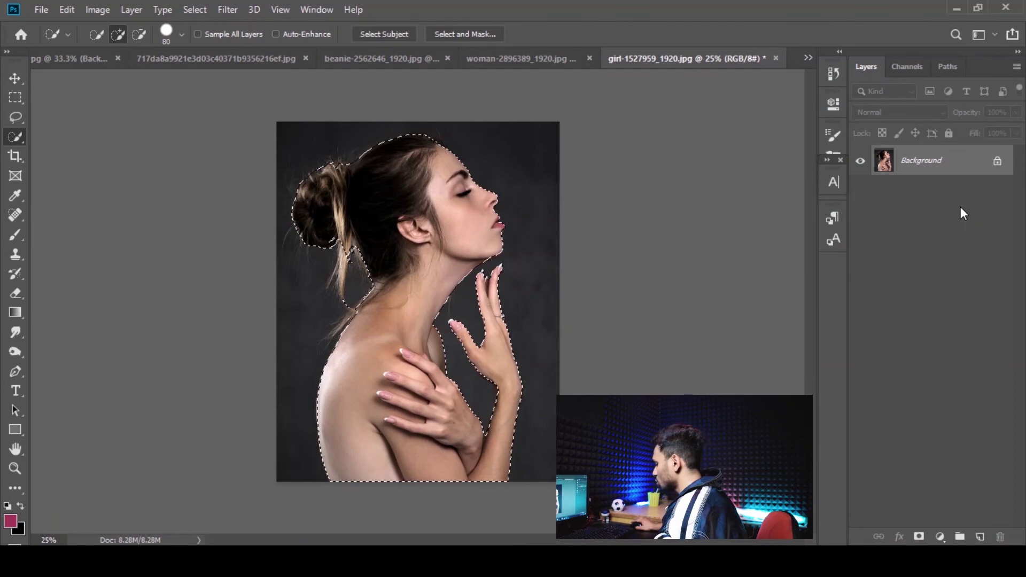
- Put the cut-out woman on a new Layer 1 and hide the Background layer
click(980, 537)
key(ctrl+d)
key(ctrl+shift+alt+e)
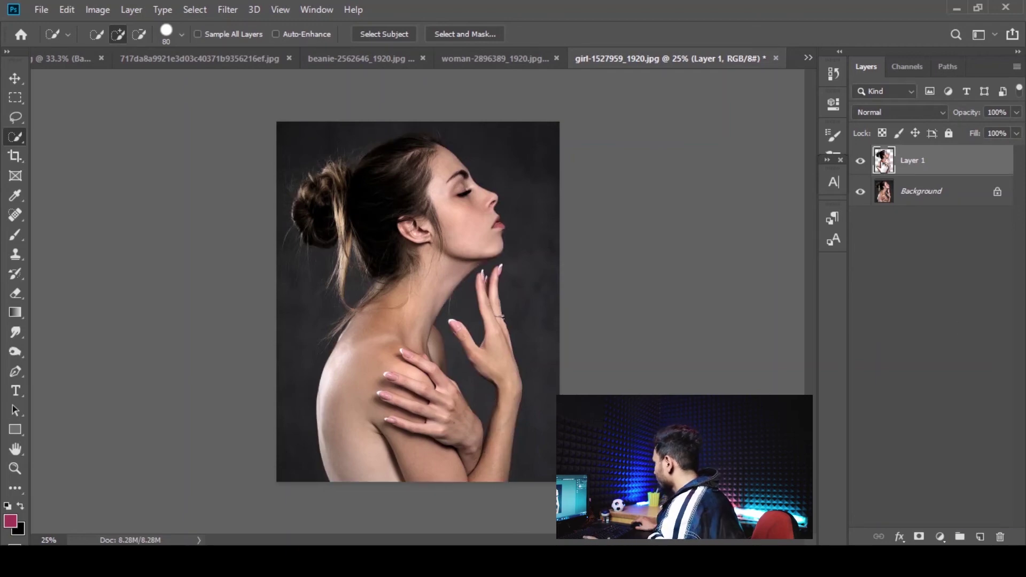
click(860, 192)
click(860, 194)
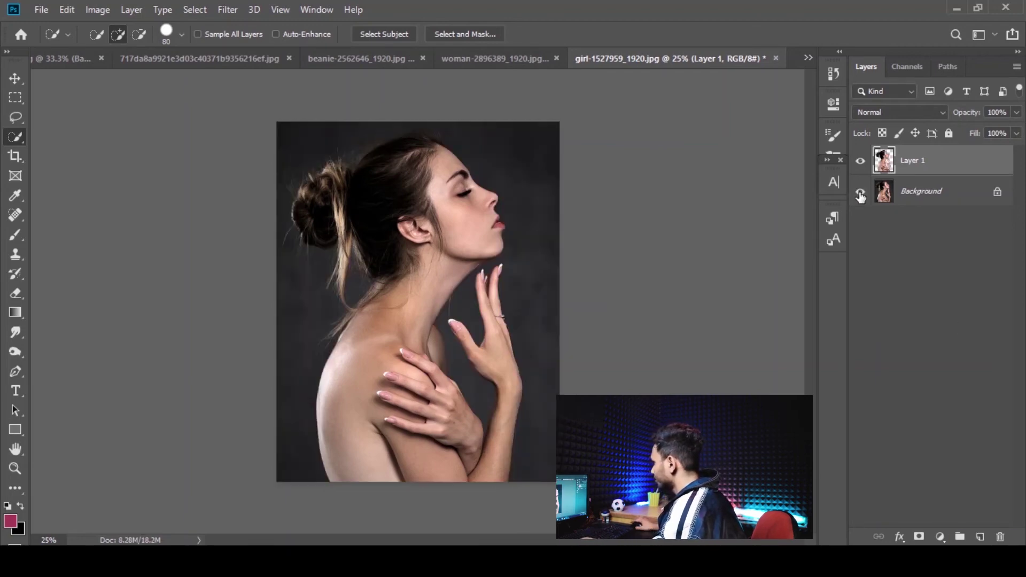
click(860, 193)
click(861, 193)
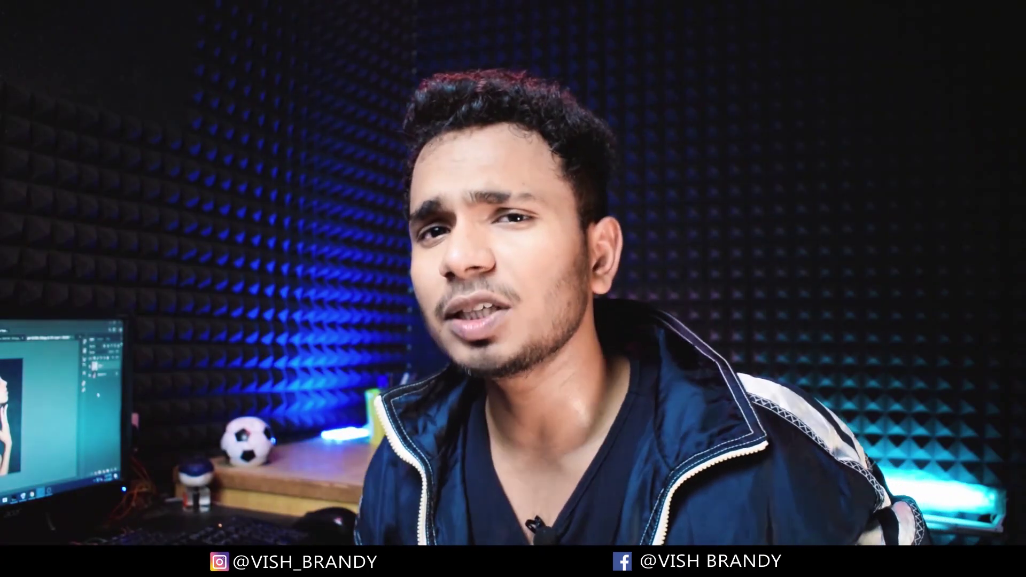